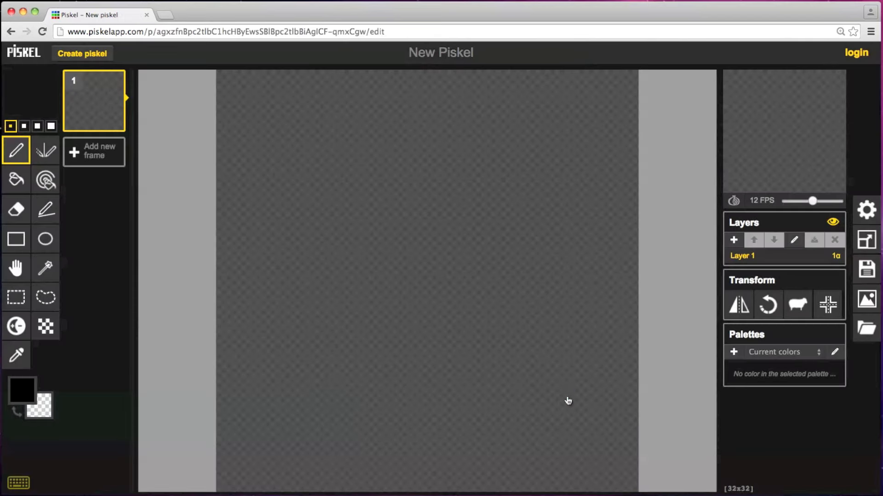
- Paint the slime's pointed head as a solid stepped blue peak about 11 pixels wide and 5 pixels high, using a palette blue
{"action": "left_click", "coordinate": [796, 352]}
{"action": "left_click", "coordinate": [777, 365]}
{"action": "left_click", "coordinate": [734, 376]}
{"action": "mouse_move", "coordinate": [433, 182]}
{"action": "left_mouse_down"}
{"action": "mouse_move", "coordinate": [437, 192]}
{"action": "mouse_move", "coordinate": [421, 195]}
{"action": "left_mouse_up"}
{"action": "mouse_move", "coordinate": [409, 209]}
{"action": "left_mouse_down"}
{"action": "mouse_move", "coordinate": [456, 209]}
{"action": "mouse_move", "coordinate": [452, 220]}
{"action": "mouse_move", "coordinate": [476, 220]}
{"action": "mouse_move", "coordinate": [421, 234]}
{"action": "mouse_move", "coordinate": [506, 235]}
{"action": "left_mouse_up"}
- Switch to the white palette and paint two rounded white eyes just below the blue peak
{"action": "left_click", "coordinate": [804, 352]}
{"action": "left_click", "coordinate": [811, 362]}
{"action": "key", "text": "1"}
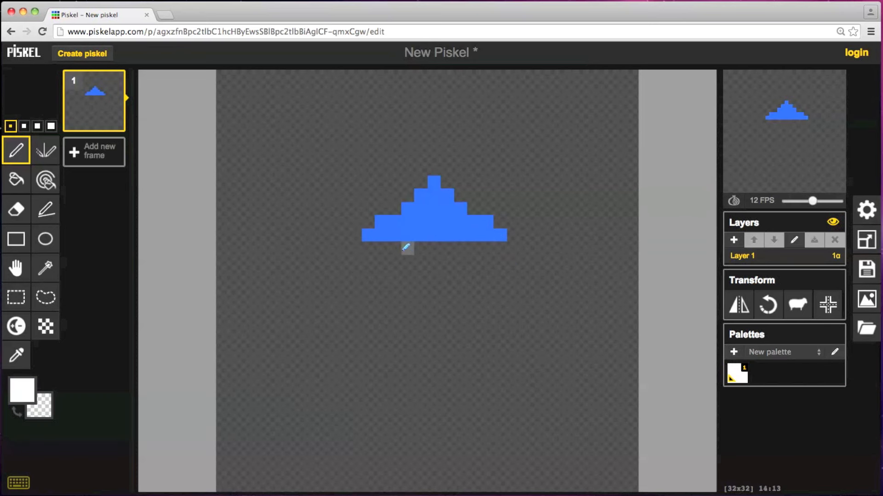
{"action": "left_click_drag", "start_coordinate": [421, 261], "coordinate": [381, 261]}
{"action": "mouse_move", "coordinate": [450, 275]}
{"action": "left_mouse_down"}
{"action": "mouse_move", "coordinate": [486, 261]}
{"action": "mouse_move", "coordinate": [475, 287]}
{"action": "left_mouse_up"}
- Switch to the black palette and paint a two-by-two pixel black pupil inside each eye
{"action": "left_click", "coordinate": [812, 352]}
{"action": "left_click", "coordinate": [807, 361]}
{"action": "left_click", "coordinate": [740, 373]}
{"action": "left_click_drag", "start_coordinate": [395, 262], "coordinate": [408, 274]}
{"action": "mouse_move", "coordinate": [474, 274]}
{"action": "left_mouse_down"}
{"action": "mouse_move", "coordinate": [473, 266]}
{"action": "mouse_move", "coordinate": [461, 274]}
{"action": "left_mouse_up"}
- Switch to the dark red palette and paint a wide smiling mouth about 13 pixels across below the eyes
{"action": "left_click", "coordinate": [819, 353]}
{"action": "left_click", "coordinate": [810, 362]}
{"action": "left_click", "coordinate": [734, 375]}
{"action": "mouse_move", "coordinate": [394, 314]}
{"action": "left_mouse_down"}
{"action": "mouse_move", "coordinate": [499, 314]}
{"action": "mouse_move", "coordinate": [377, 312]}
{"action": "mouse_move", "coordinate": [362, 301]}
{"action": "mouse_move", "coordinate": [368, 325]}
{"action": "mouse_move", "coordinate": [473, 340]}
{"action": "left_mouse_up"}
{"action": "left_click", "coordinate": [487, 314]}
- Choose the blue from Current colors and fill in the slime's rounded body around the eyes and mouth
{"action": "left_click", "coordinate": [781, 352]}
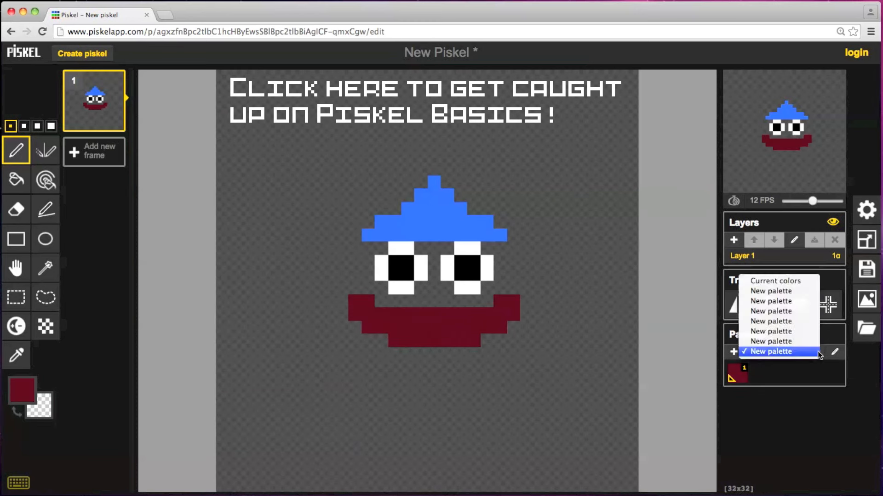
{"action": "left_click", "coordinate": [777, 280]}
{"action": "left_click", "coordinate": [784, 373]}
{"action": "mouse_move", "coordinate": [418, 248]}
{"action": "left_mouse_down"}
{"action": "mouse_move", "coordinate": [444, 251]}
{"action": "mouse_move", "coordinate": [448, 301]}
{"action": "mouse_move", "coordinate": [343, 317]}
{"action": "mouse_move", "coordinate": [356, 248]}
{"action": "mouse_move", "coordinate": [342, 287]}
{"action": "mouse_move", "coordinate": [375, 340]}
{"action": "mouse_move", "coordinate": [463, 361]}
{"action": "mouse_move", "coordinate": [516, 335]}
{"action": "mouse_move", "coordinate": [500, 290]}
{"action": "mouse_move", "coordinate": [506, 276]}
{"action": "mouse_move", "coordinate": [526, 274]}
{"action": "left_mouse_up"}
- Draw a black ground shadow about 9 pixels wide beneath the slime and move the whole drawing up one pixel
{"action": "key", "text": "1"}
{"action": "mouse_move", "coordinate": [400, 430]}
{"action": "left_mouse_down"}
{"action": "mouse_move", "coordinate": [481, 430]}
{"action": "mouse_move", "coordinate": [383, 432]}
{"action": "left_mouse_up"}
{"action": "left_click", "coordinate": [16, 268]}
{"action": "left_click_drag", "start_coordinate": [633, 384], "coordinate": [632, 370]}
{"action": "mouse_move", "coordinate": [501, 302]}
{"action": "left_mouse_down"}
{"action": "mouse_move", "coordinate": [501, 289]}
{"action": "mouse_move", "coordinate": [501, 302]}
{"action": "left_mouse_up"}
- Add two light blue diagonal highlight pixels on the upper side of the slime's head, using the blue shades palette
{"action": "left_click", "coordinate": [816, 357]}
{"action": "left_click", "coordinate": [800, 368]}
{"action": "left_click", "coordinate": [785, 374]}
{"action": "left_click", "coordinate": [16, 151]}
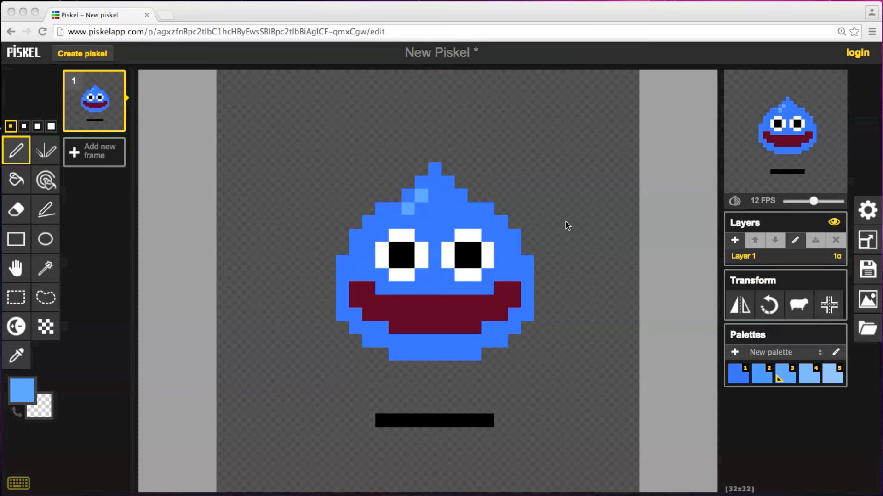
- Switch the palette to Current colors and add a second, empty animation frame
{"action": "left_click", "coordinate": [101, 153]}
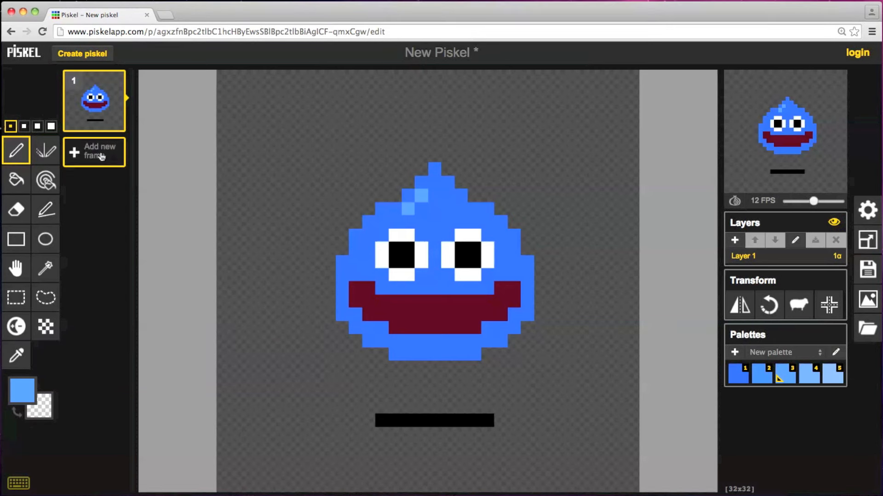
{"action": "left_click", "coordinate": [824, 351]}
{"action": "left_click", "coordinate": [786, 341]}
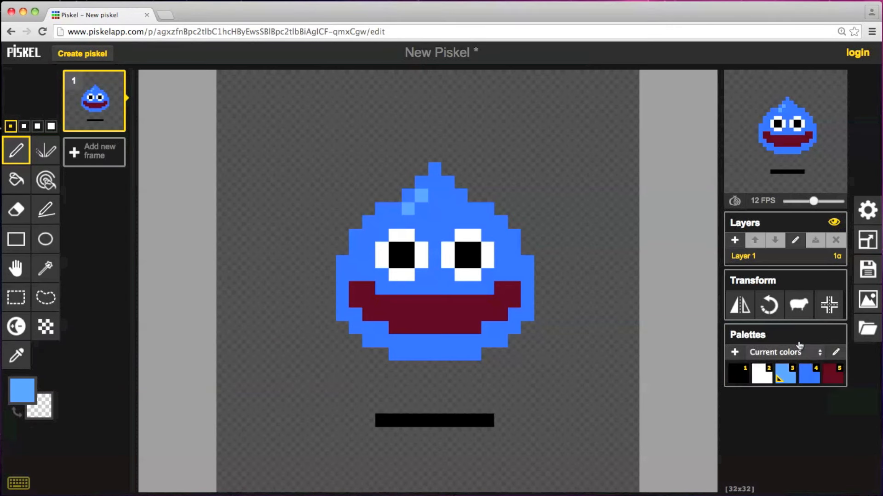
{"action": "left_click", "coordinate": [102, 158]}
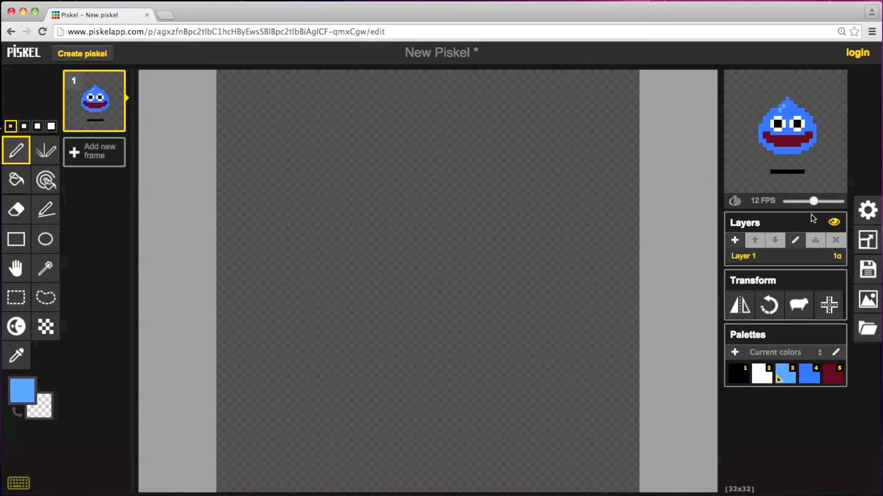
- Copy the slime and its shadow from frame 1 and paste them into frame 2
{"action": "left_click", "coordinate": [100, 106]}
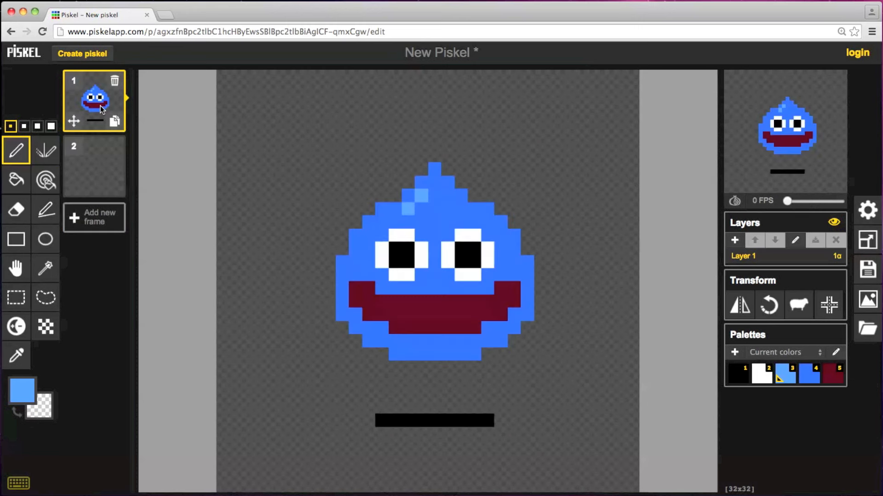
{"action": "left_click", "coordinate": [16, 297]}
{"action": "left_click_drag", "start_coordinate": [310, 136], "coordinate": [542, 430]}
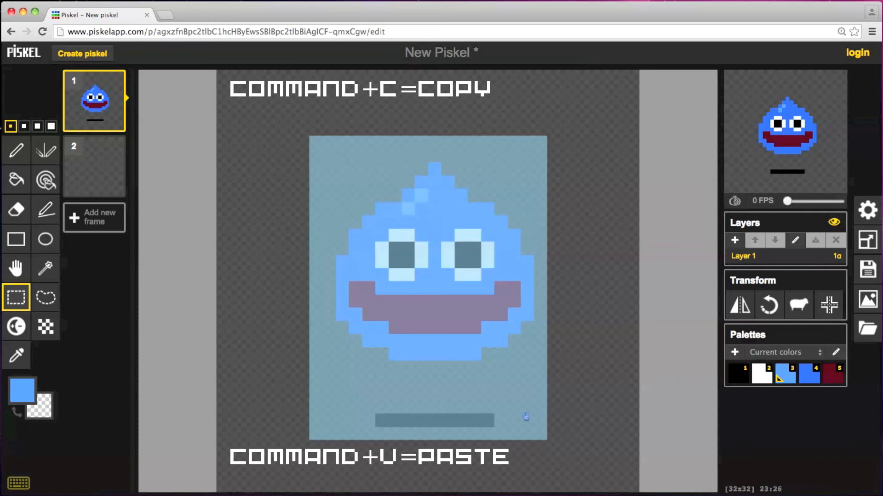
{"action": "left_click", "coordinate": [100, 170]}
{"action": "key", "text": "super+v"}
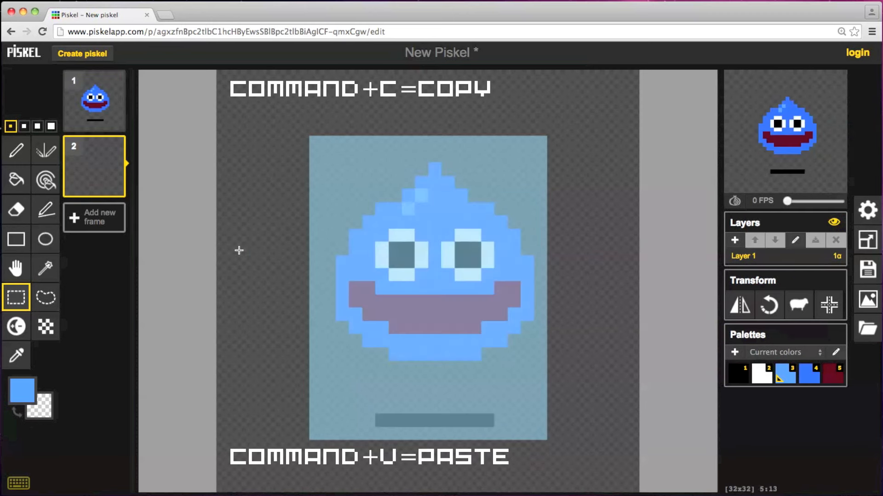
- In frame 2, draw a black shadow about 11 pixels wide one row higher and erase the old shadow row
{"action": "left_click", "coordinate": [15, 149]}
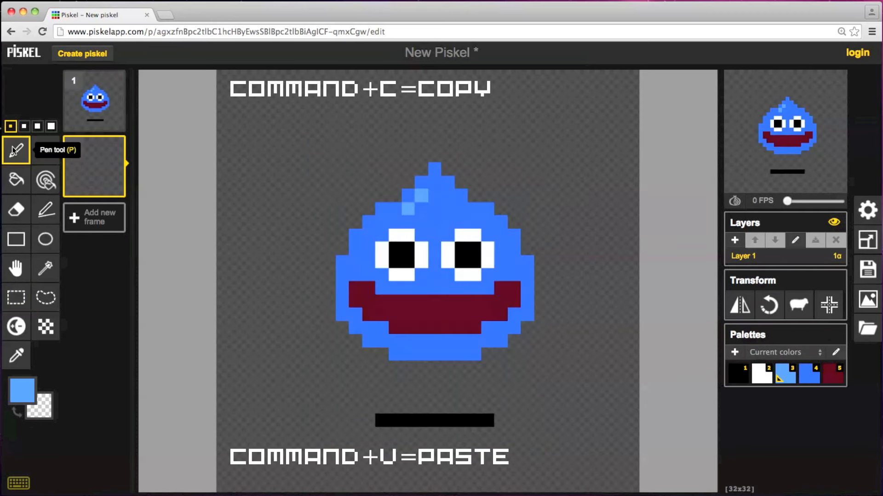
{"action": "left_click", "coordinate": [737, 377]}
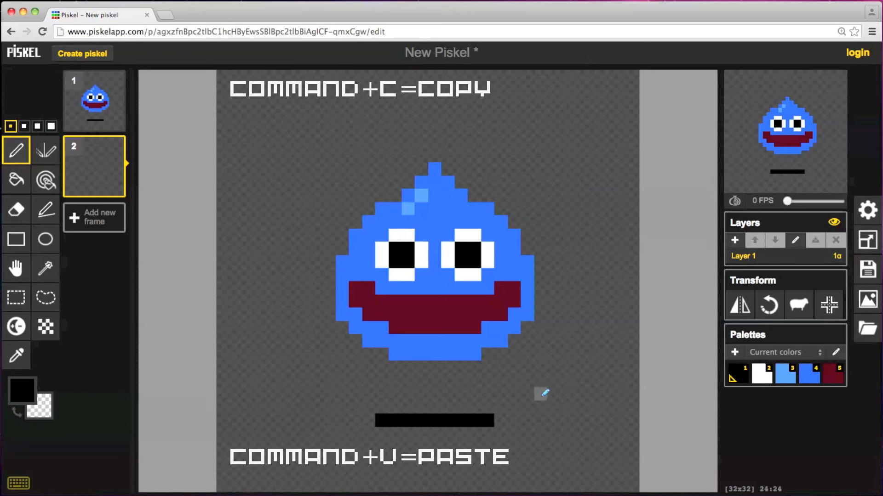
{"action": "left_click_drag", "start_coordinate": [373, 408], "coordinate": [475, 407]}
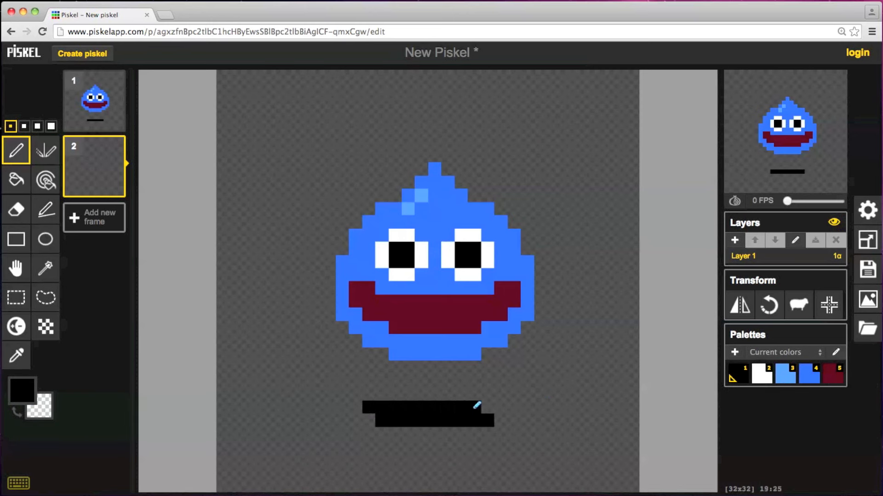
{"action": "left_click", "coordinate": [16, 210]}
{"action": "left_click_drag", "start_coordinate": [377, 420], "coordinate": [492, 420]}
- Move the frame 2 artwork down one pixel and compare it with frame 1
{"action": "left_click", "coordinate": [16, 268]}
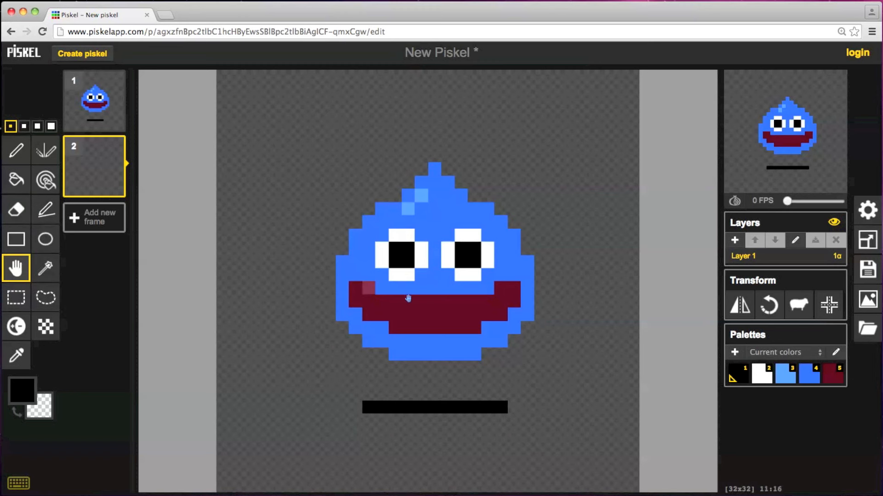
{"action": "left_click_drag", "start_coordinate": [436, 296], "coordinate": [436, 309]}
{"action": "left_click", "coordinate": [92, 104]}
{"action": "left_click", "coordinate": [110, 171]}
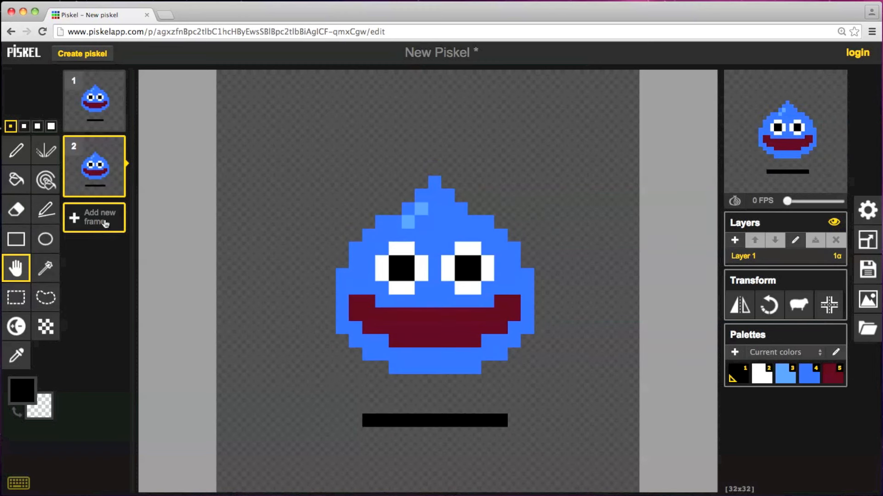
- Add a third frame and paste a copy of frame 2's slime and shadow into it
{"action": "left_click", "coordinate": [105, 224]}
{"action": "left_click", "coordinate": [110, 175]}
{"action": "left_click", "coordinate": [16, 297]}
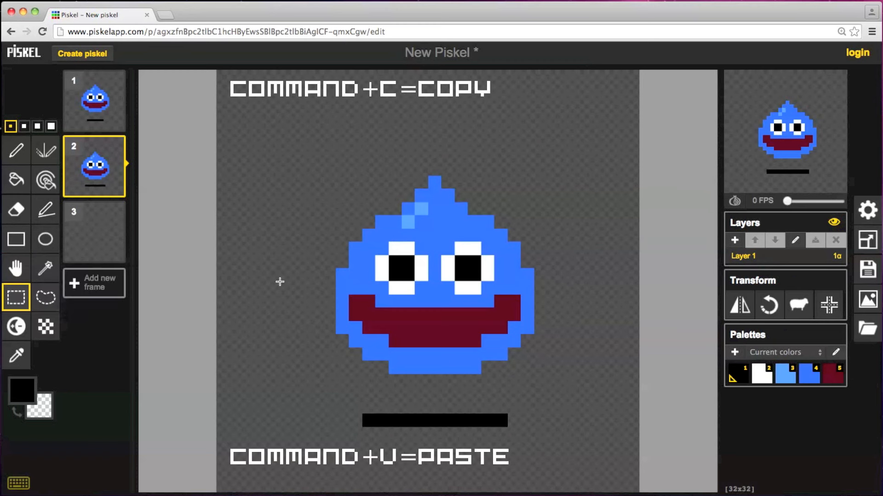
{"action": "left_click_drag", "start_coordinate": [328, 154], "coordinate": [548, 440]}
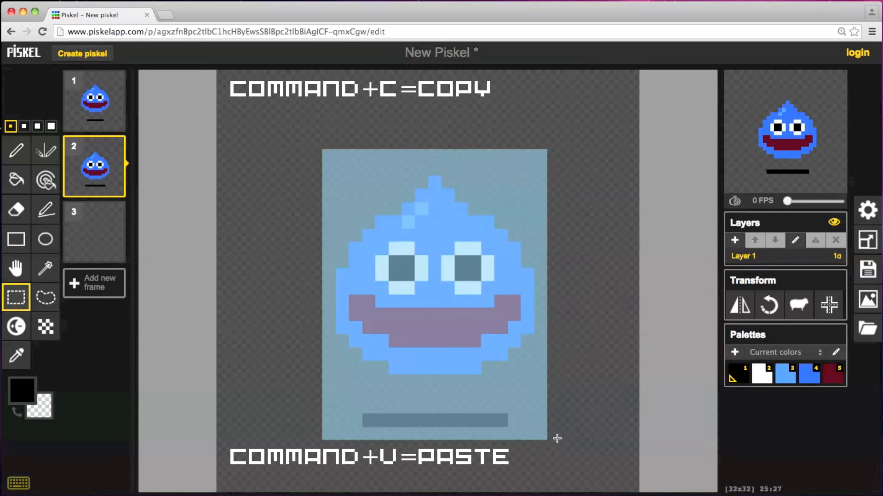
{"action": "left_click", "coordinate": [102, 243]}
{"action": "key", "text": "super+v"}
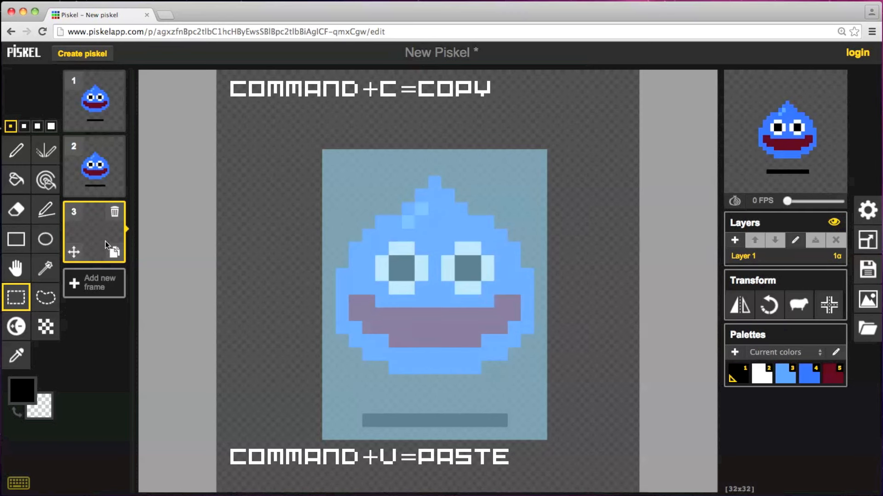
{"action": "left_click", "coordinate": [98, 167]}
{"action": "left_click", "coordinate": [97, 225]}
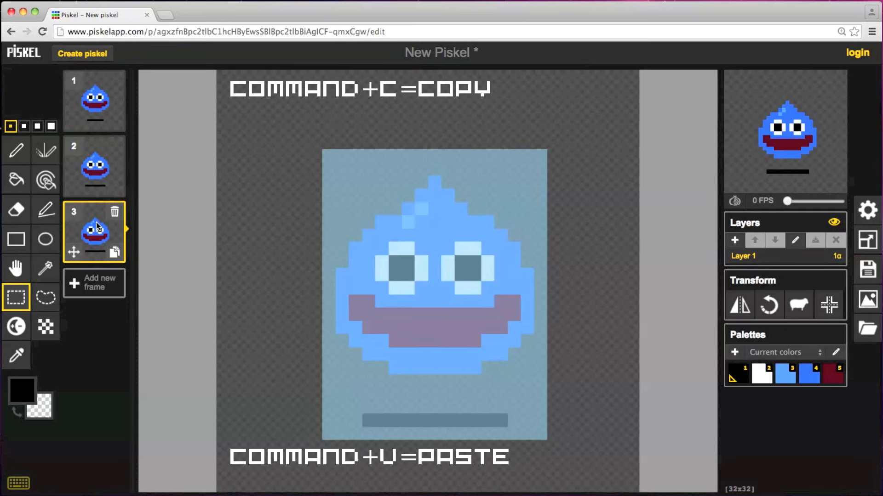
- In frame 3, draw a black shadow about 13 pixels wide one row higher and erase the old shadow row
{"action": "left_click", "coordinate": [16, 150]}
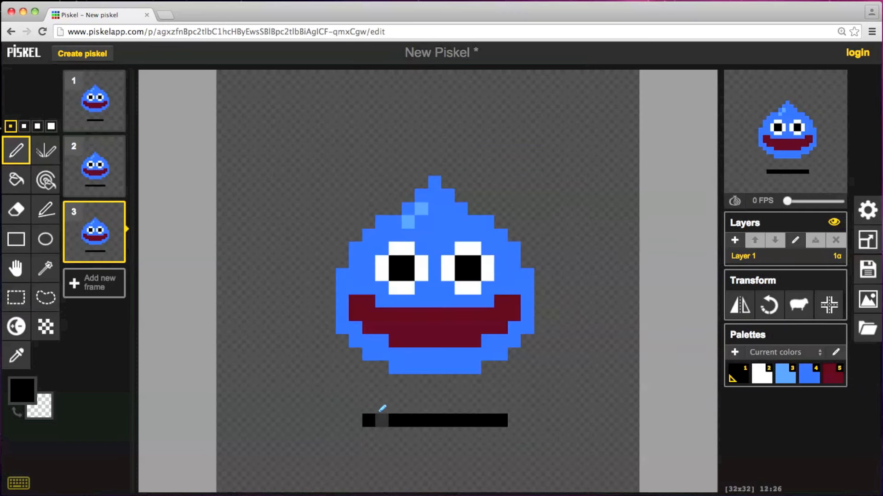
{"action": "left_click_drag", "start_coordinate": [369, 401], "coordinate": [462, 406]}
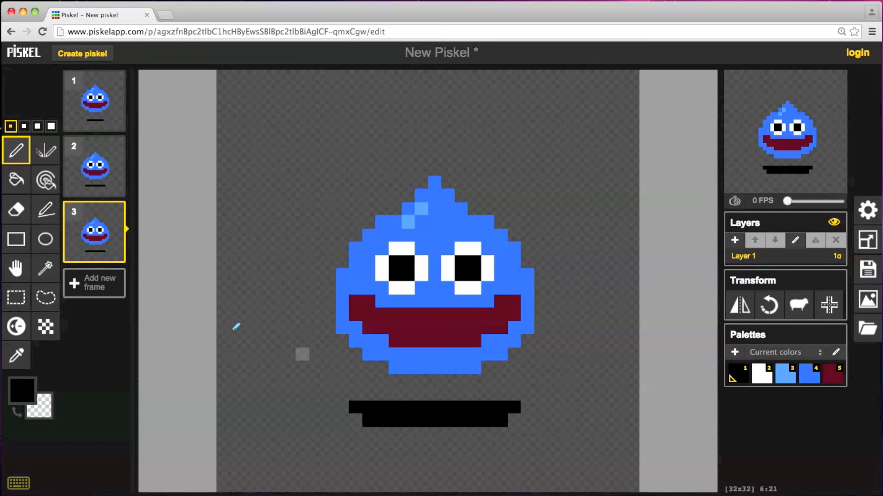
{"action": "left_click", "coordinate": [16, 209]}
{"action": "left_click_drag", "start_coordinate": [368, 420], "coordinate": [508, 419]}
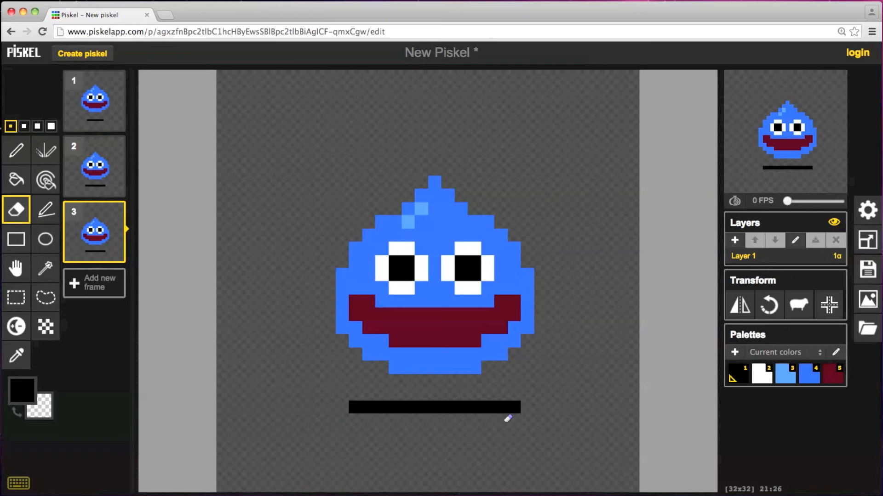
- Move the frame 3 artwork down one pixel and compare it with frames 1 and 2
{"action": "left_click", "coordinate": [16, 268]}
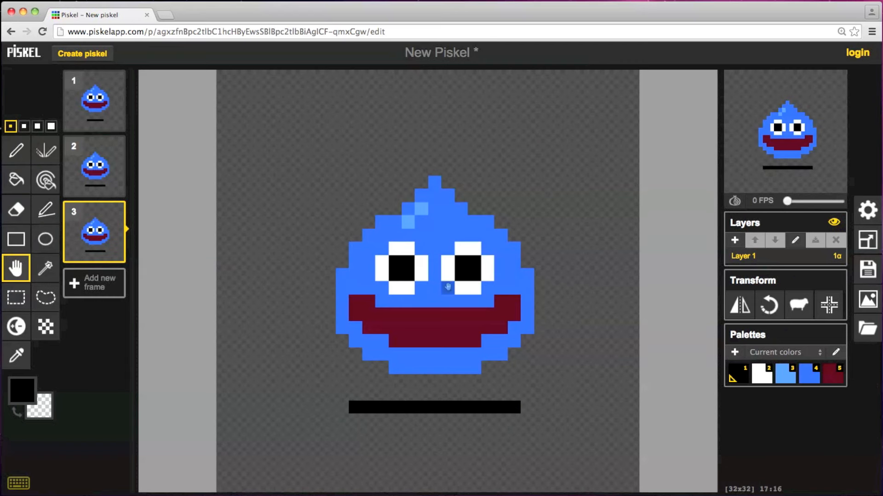
{"action": "left_click", "coordinate": [95, 168]}
{"action": "left_click", "coordinate": [100, 115]}
{"action": "left_click", "coordinate": [99, 168]}
{"action": "left_click", "coordinate": [101, 229]}
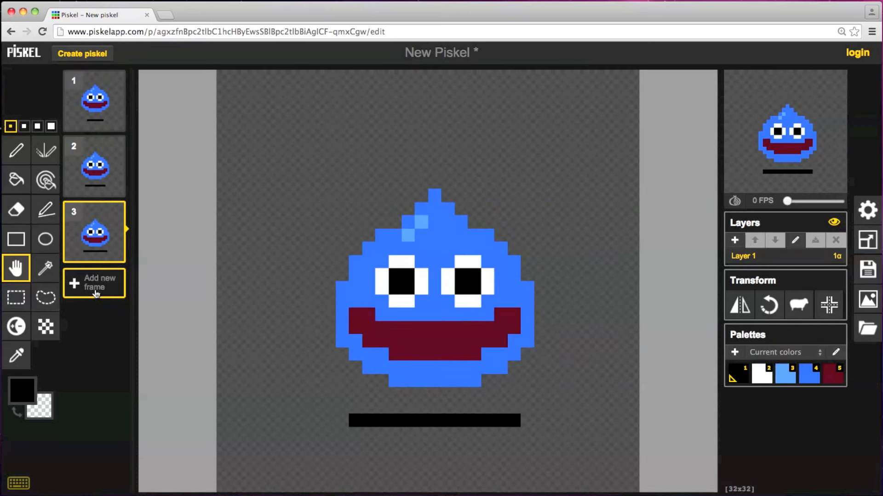
- Add a fourth frame and paste a copy of frame 3's slime and shadow into it
{"action": "left_click", "coordinate": [96, 294]}
{"action": "left_click", "coordinate": [99, 228]}
{"action": "left_click", "coordinate": [16, 297]}
{"action": "left_click_drag", "start_coordinate": [336, 162], "coordinate": [544, 450]}
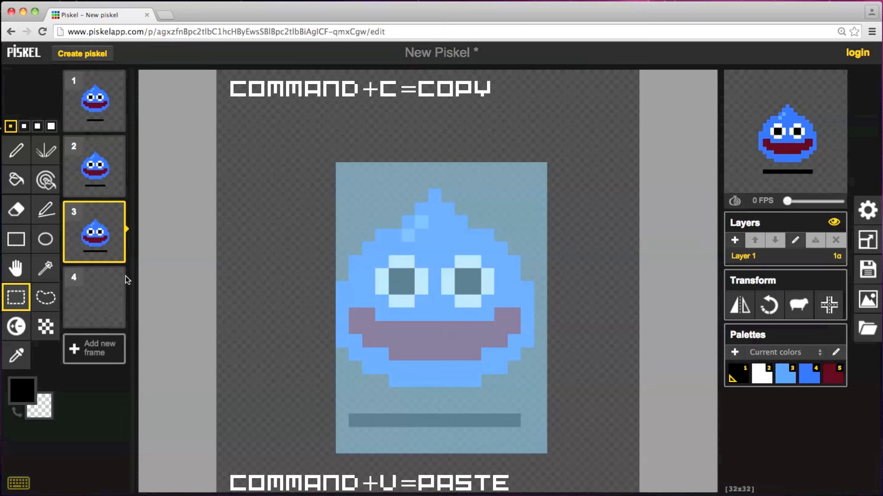
{"action": "left_click", "coordinate": [101, 294]}
{"action": "key", "text": "super+v"}
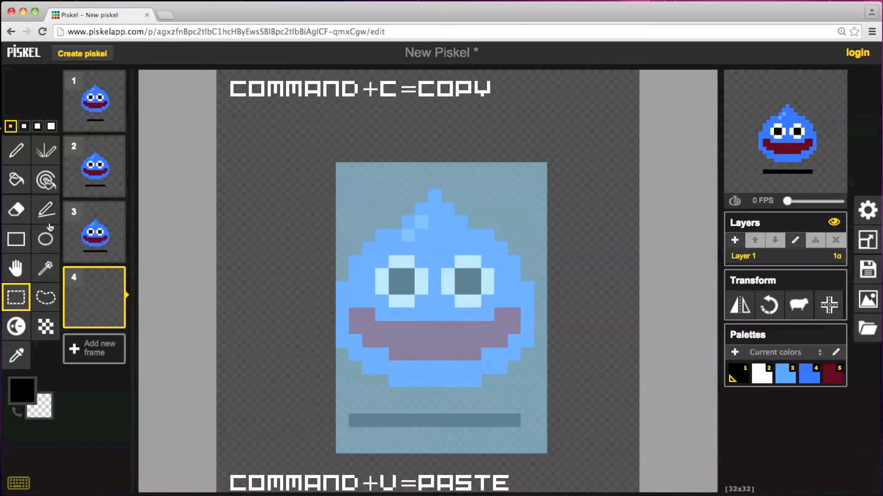
- In frame 4, draw a black shadow about 15 pixels wide one row higher and erase the old shadow row
{"action": "left_click", "coordinate": [16, 151]}
{"action": "left_click_drag", "start_coordinate": [340, 407], "coordinate": [527, 405]}
{"action": "left_click", "coordinate": [16, 209]}
{"action": "left_click_drag", "start_coordinate": [355, 420], "coordinate": [368, 421]}
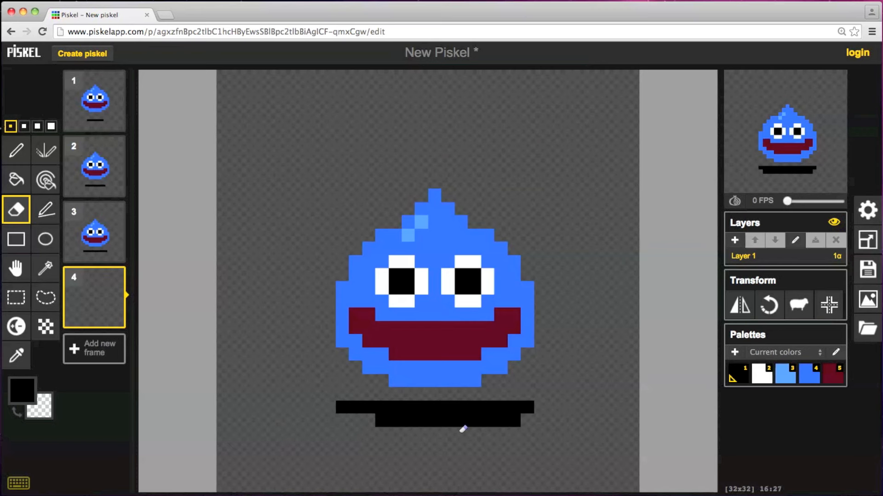
{"action": "left_click_drag", "start_coordinate": [491, 419], "coordinate": [368, 418]}
- Move the frame 4 artwork down one pixel and compare it with frame 3
{"action": "left_click", "coordinate": [16, 268]}
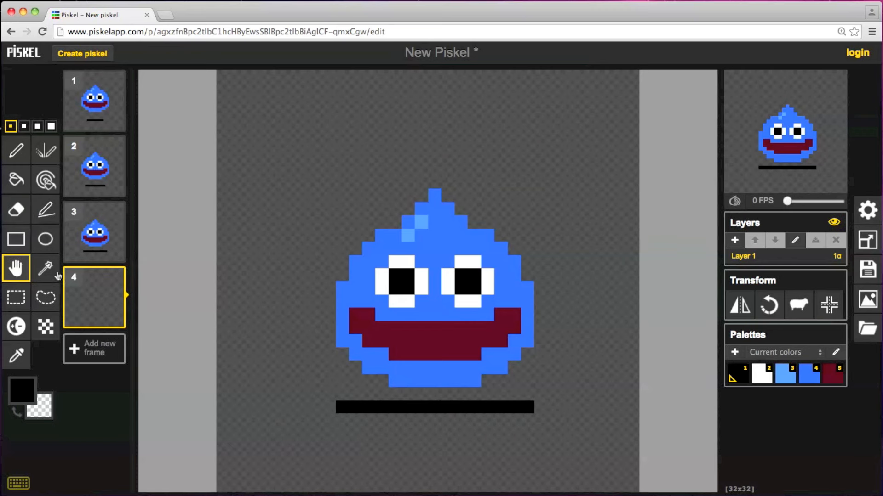
{"action": "left_click_drag", "start_coordinate": [438, 344], "coordinate": [438, 358]}
{"action": "left_click", "coordinate": [94, 233]}
{"action": "left_click", "coordinate": [102, 302]}
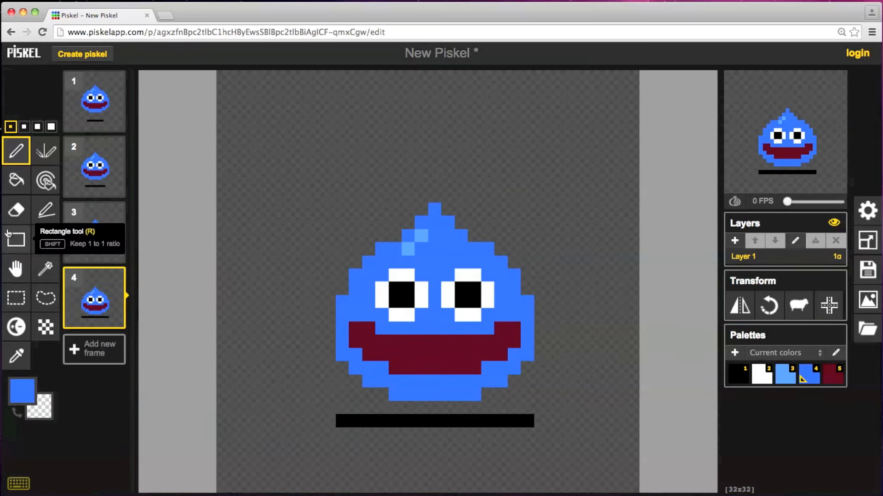
- Copy the slime and shadow from frame 4, add a fifth frame and paste them into it
{"action": "left_click", "coordinate": [16, 297]}
{"action": "left_click_drag", "start_coordinate": [323, 177], "coordinate": [545, 438]}
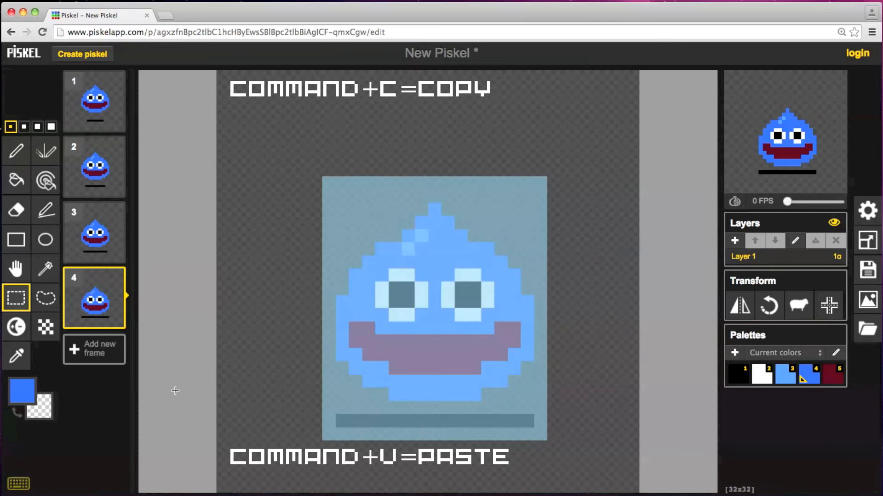
{"action": "left_click", "coordinate": [104, 352]}
{"action": "key", "text": "super+v"}
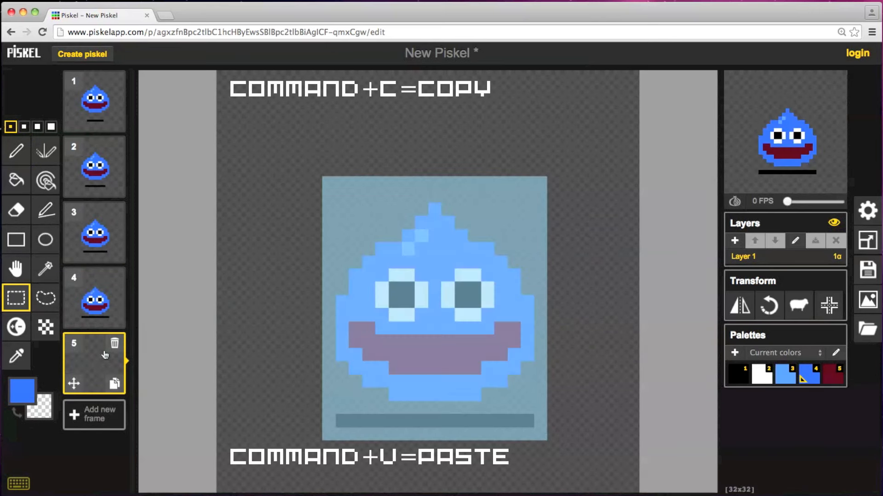
- Squash the slime in frame 5 by erasing its bottom row and shadow and painting the mouth's lowest row and the lower body corners blue
{"action": "left_click", "coordinate": [16, 210]}
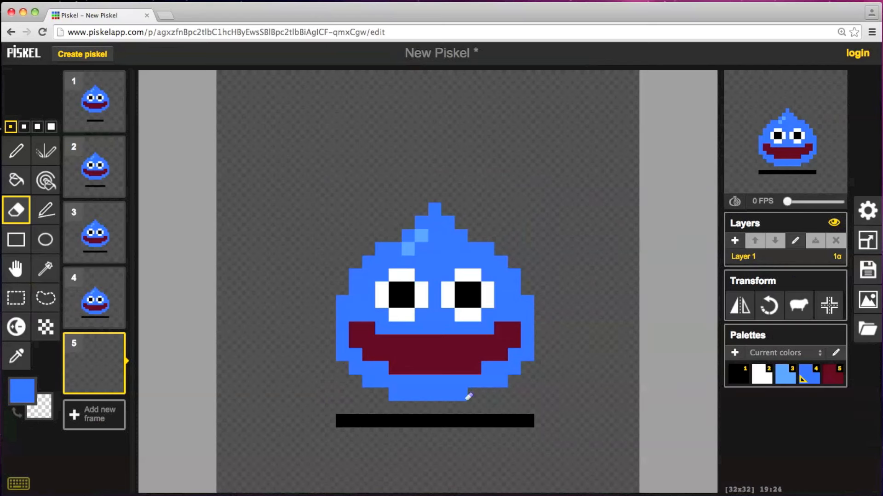
{"action": "left_click_drag", "start_coordinate": [481, 396], "coordinate": [394, 394]}
{"action": "left_click", "coordinate": [16, 150]}
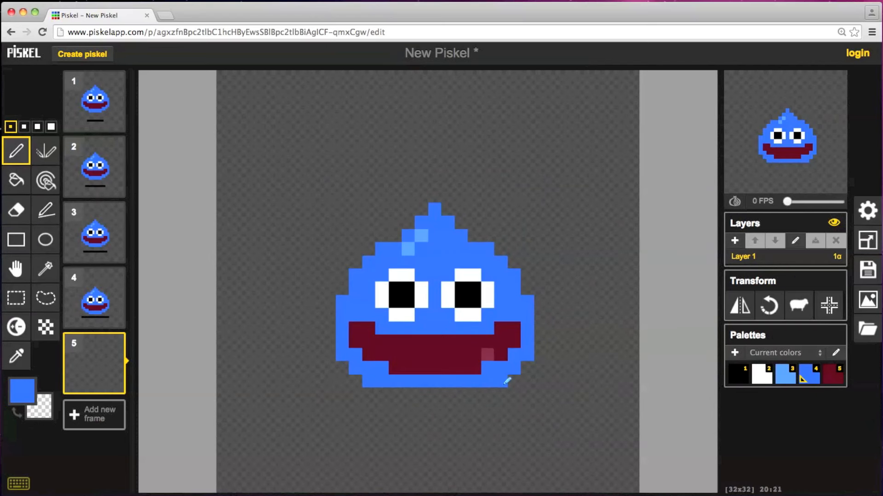
{"action": "left_click_drag", "start_coordinate": [487, 365], "coordinate": [400, 361]}
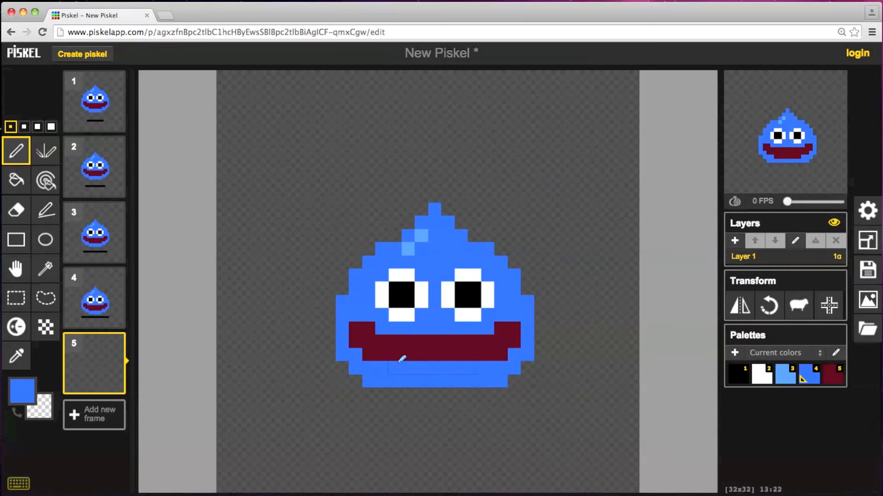
{"action": "left_click", "coordinate": [360, 380]}
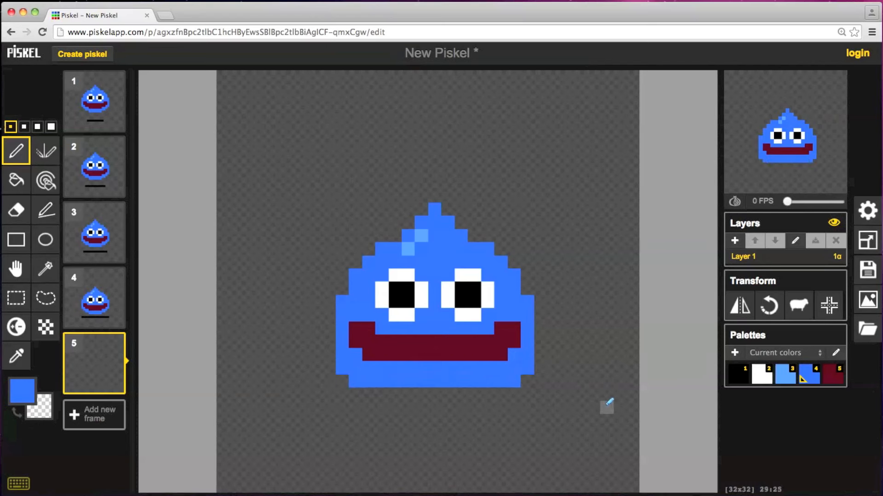
- In frame 5, draw a black shadow about 17 pixels wide directly beneath the slime and erase the stray black pixels above it
{"action": "left_click", "coordinate": [744, 380]}
{"action": "mouse_move", "coordinate": [355, 395]}
{"action": "left_mouse_down"}
{"action": "mouse_move", "coordinate": [330, 394]}
{"action": "mouse_move", "coordinate": [541, 395]}
{"action": "left_mouse_up"}
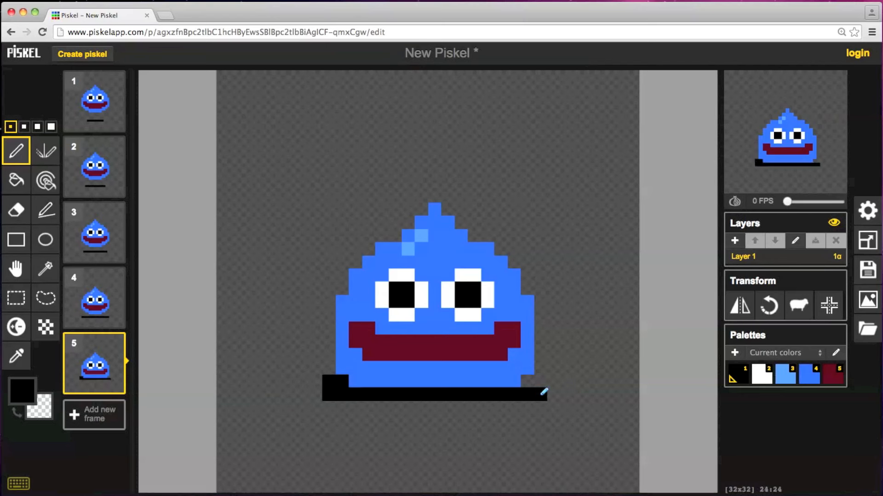
{"action": "left_click", "coordinate": [16, 210]}
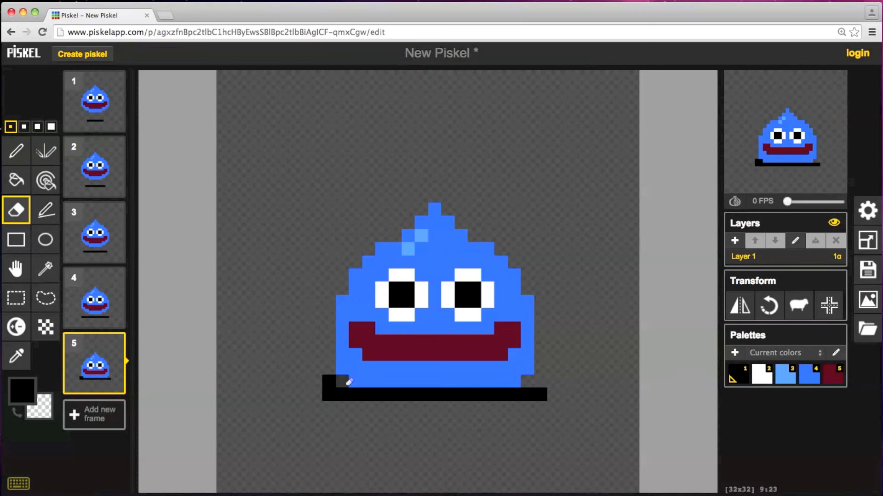
- Move the frame 5 artwork down two pixels and compare it with the earlier frames
{"action": "left_click", "coordinate": [16, 269]}
{"action": "left_click_drag", "start_coordinate": [462, 346], "coordinate": [465, 364]}
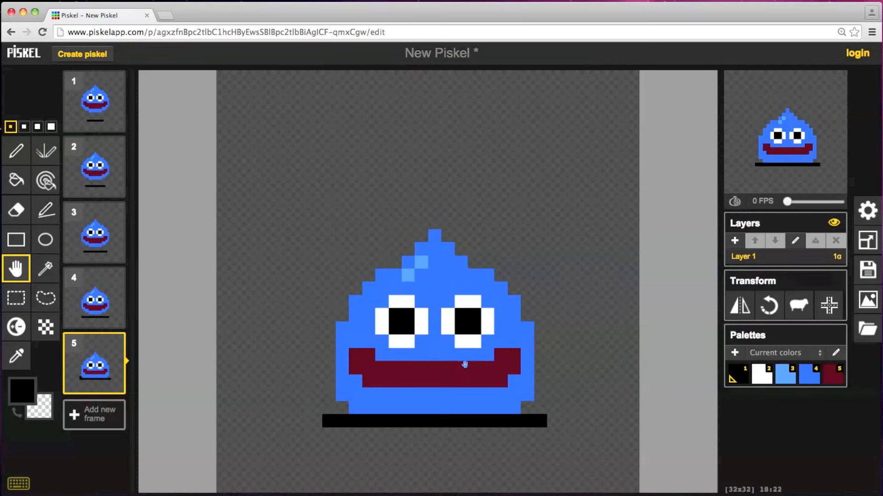
{"action": "left_click", "coordinate": [102, 301]}
{"action": "left_click", "coordinate": [104, 352]}
{"action": "left_click", "coordinate": [101, 306]}
{"action": "left_click", "coordinate": [100, 235]}
{"action": "left_click", "coordinate": [100, 169]}
{"action": "left_click", "coordinate": [101, 110]}
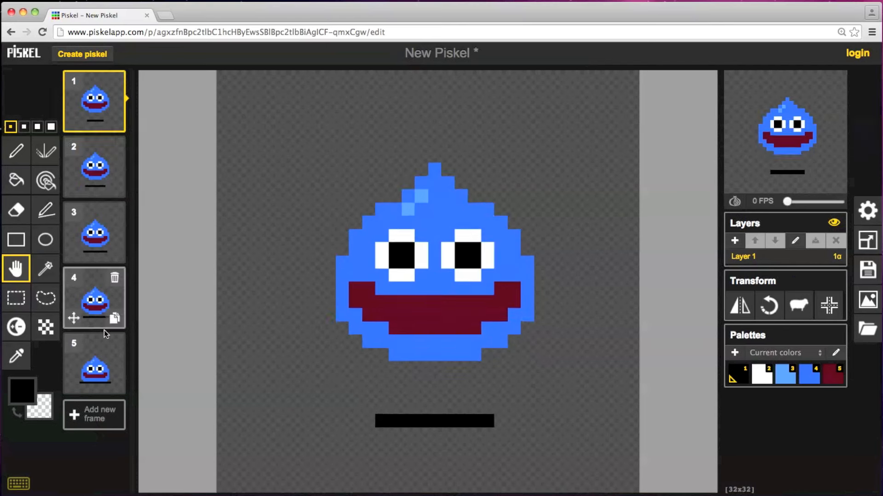
{"action": "left_click", "coordinate": [106, 370]}
- Copy the slime and shadow from frame 4, add a sixth frame and paste them into it
{"action": "left_click", "coordinate": [93, 305]}
{"action": "left_click", "coordinate": [16, 298]}
{"action": "left_click_drag", "start_coordinate": [315, 169], "coordinate": [550, 442]}
{"action": "left_click", "coordinate": [102, 373]}
{"action": "left_click", "coordinate": [98, 421]}
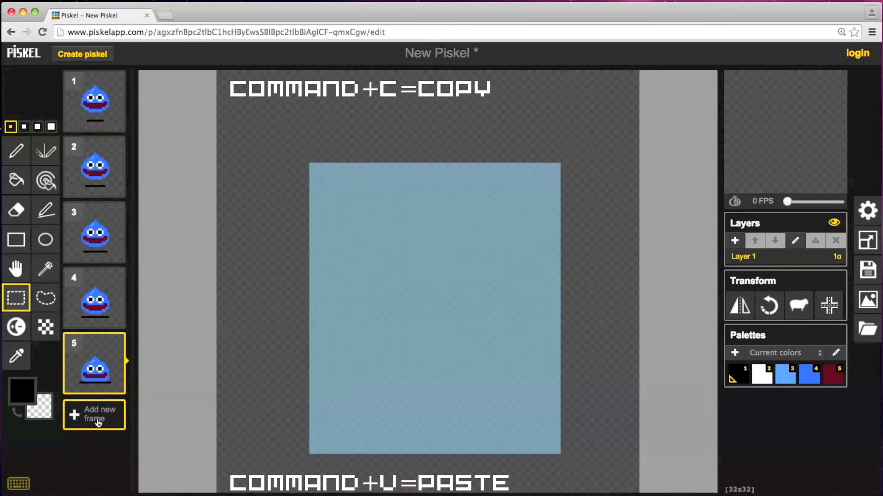
{"action": "left_click", "coordinate": [98, 370]}
{"action": "left_click", "coordinate": [104, 423]}
{"action": "key", "text": "super+v"}
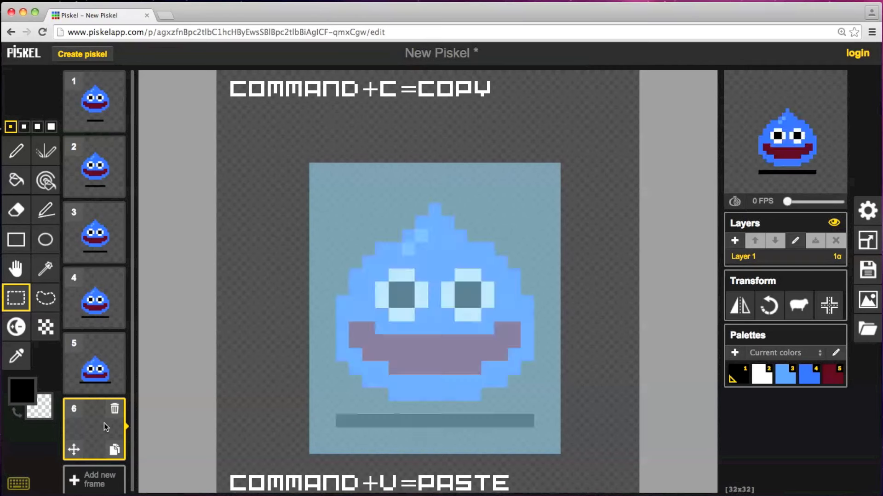
- Stretch the slime in frame 6 down to the shadow with wider blue lower rows and a new bottom row about 7 pixels wide, then compare it with frame 5
{"action": "left_click", "coordinate": [16, 151]}
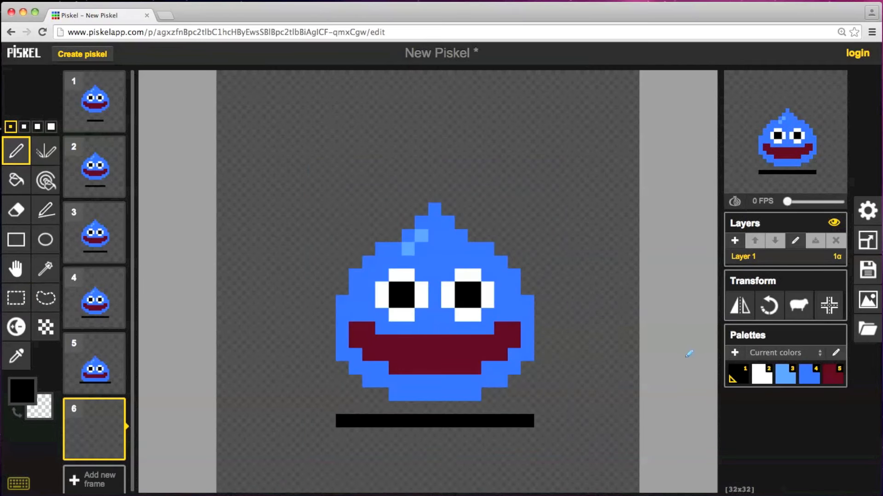
{"action": "left_click", "coordinate": [817, 377]}
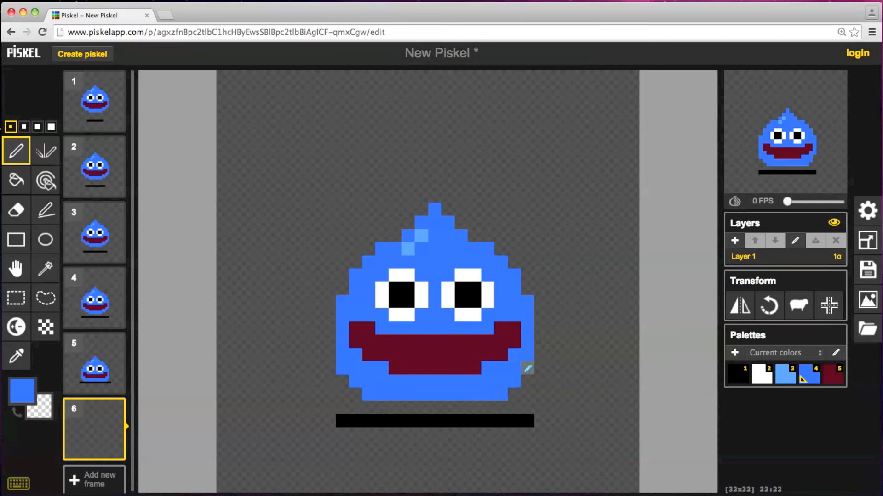
{"action": "left_click_drag", "start_coordinate": [480, 409], "coordinate": [438, 408]}
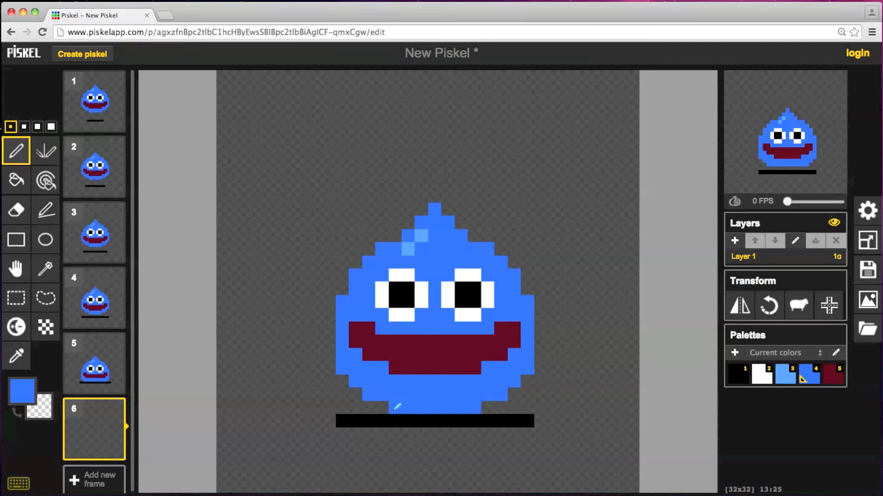
{"action": "left_click", "coordinate": [97, 367]}
{"action": "left_click", "coordinate": [100, 429]}
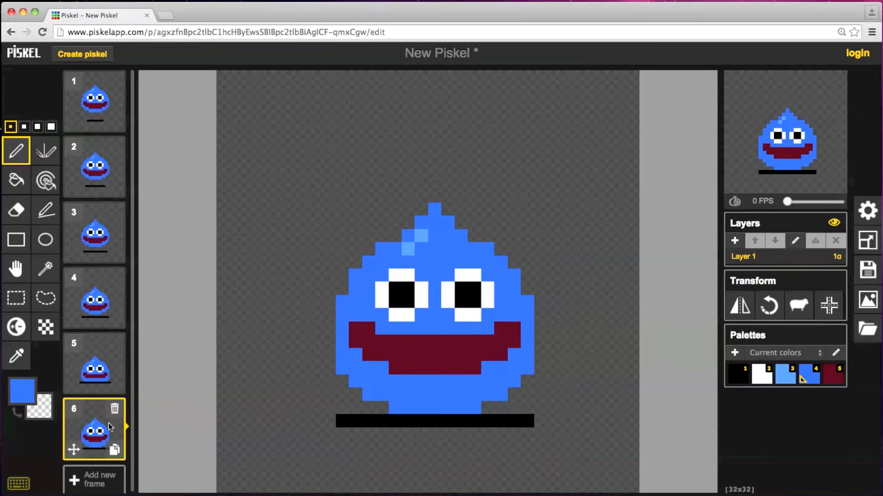
- Add a seventh frame and paste a copy of the slime and shadow from frame 6 into it
{"action": "left_click", "coordinate": [92, 480]}
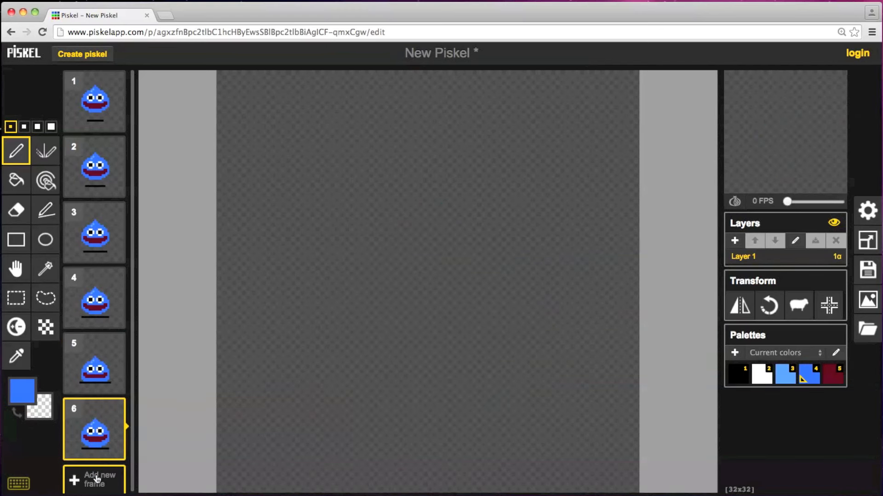
{"action": "left_click", "coordinate": [102, 424]}
{"action": "left_click", "coordinate": [16, 298]}
{"action": "left_click_drag", "start_coordinate": [329, 197], "coordinate": [543, 443]}
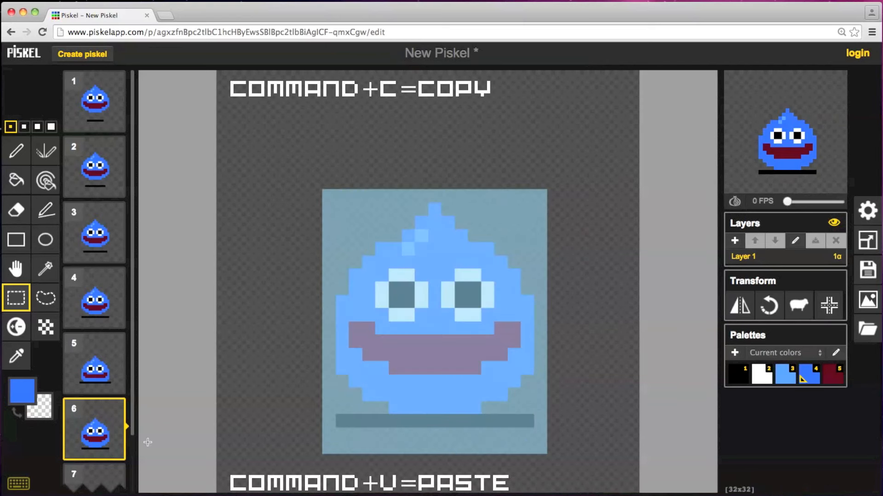
{"action": "left_click", "coordinate": [102, 476]}
{"action": "key", "text": "super+v"}
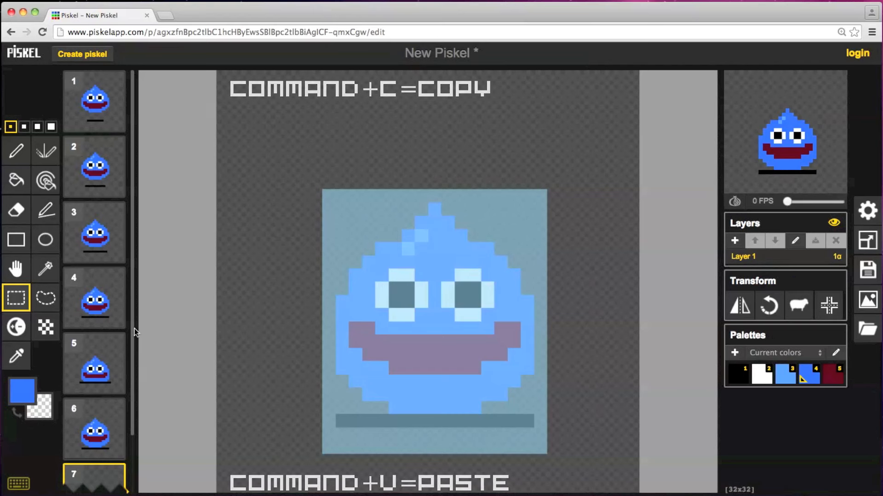
{"action": "scroll", "coordinate": [134, 341], "scroll_direction": "down", "scroll_amount": 1}
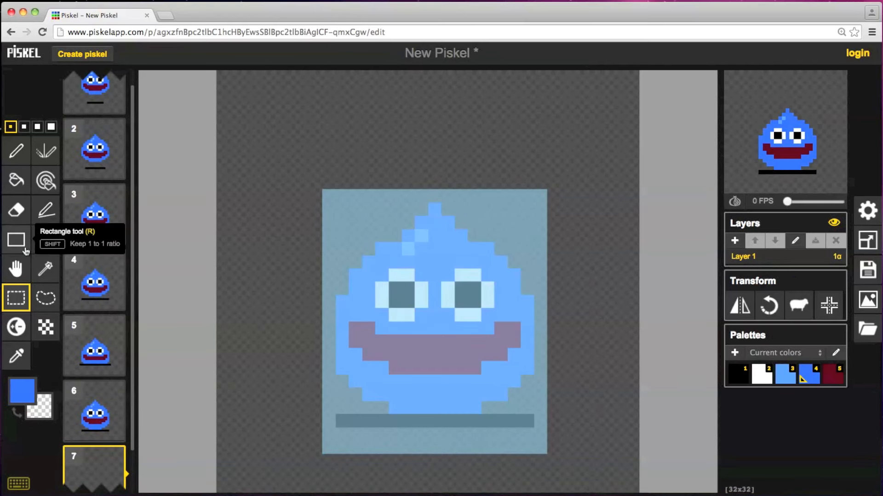
- In frame 7, draw a black shadow about 11 pixels wide two rows lower and erase the black rows above it
{"action": "left_click", "coordinate": [16, 151]}
{"action": "left_click", "coordinate": [735, 377]}
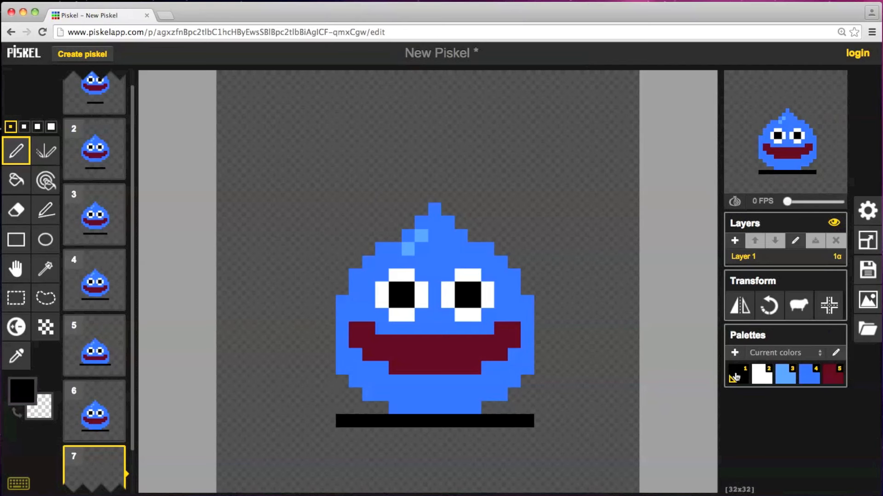
{"action": "left_click_drag", "start_coordinate": [509, 435], "coordinate": [368, 435]}
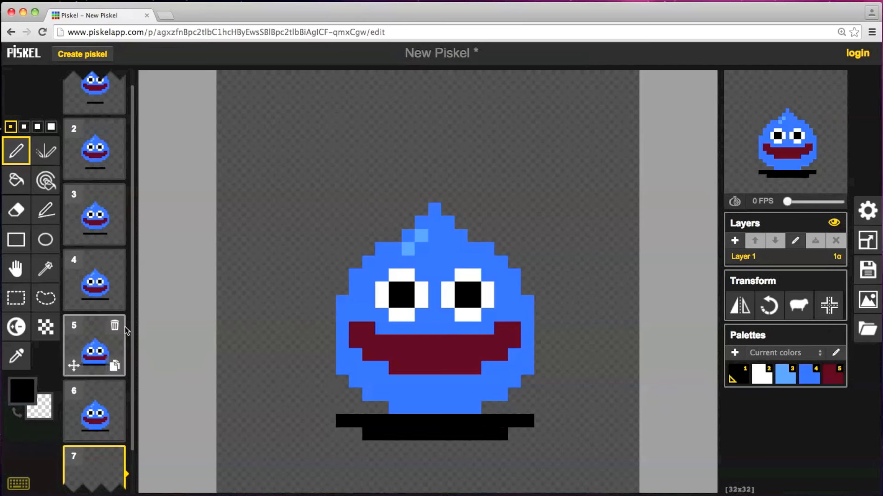
{"action": "left_click_drag", "start_coordinate": [374, 447], "coordinate": [501, 448]}
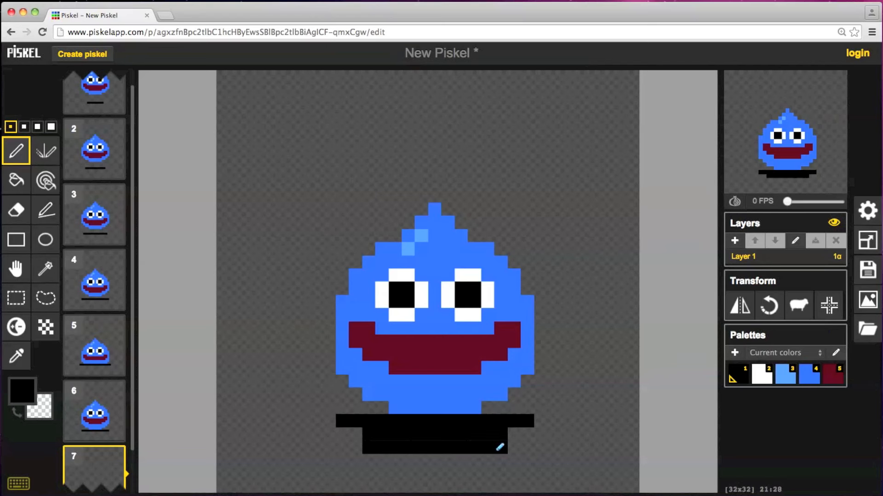
{"action": "left_click", "coordinate": [14, 211]}
{"action": "mouse_move", "coordinate": [363, 435]}
{"action": "left_mouse_down"}
{"action": "mouse_move", "coordinate": [540, 420]}
{"action": "mouse_move", "coordinate": [342, 419]}
{"action": "left_mouse_up"}
- Move the frame 7 artwork up two pixels and compare it with frame 6
{"action": "left_click", "coordinate": [15, 269]}
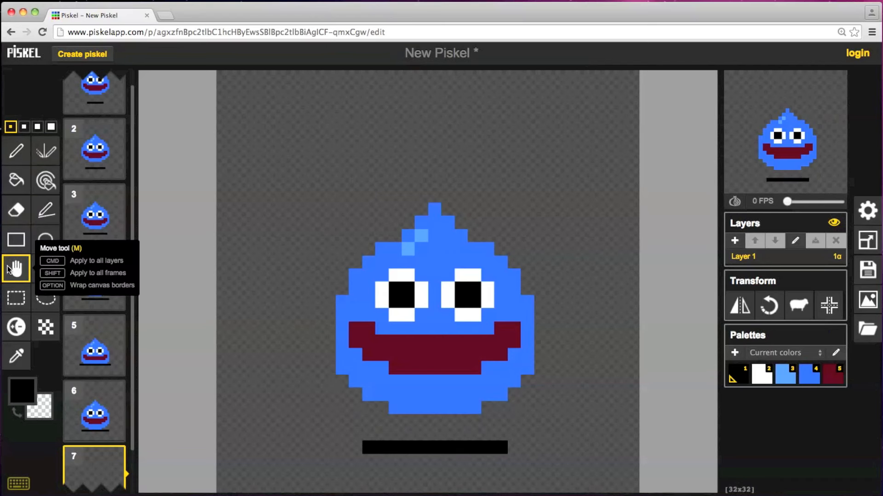
{"action": "left_click_drag", "start_coordinate": [412, 371], "coordinate": [410, 346]}
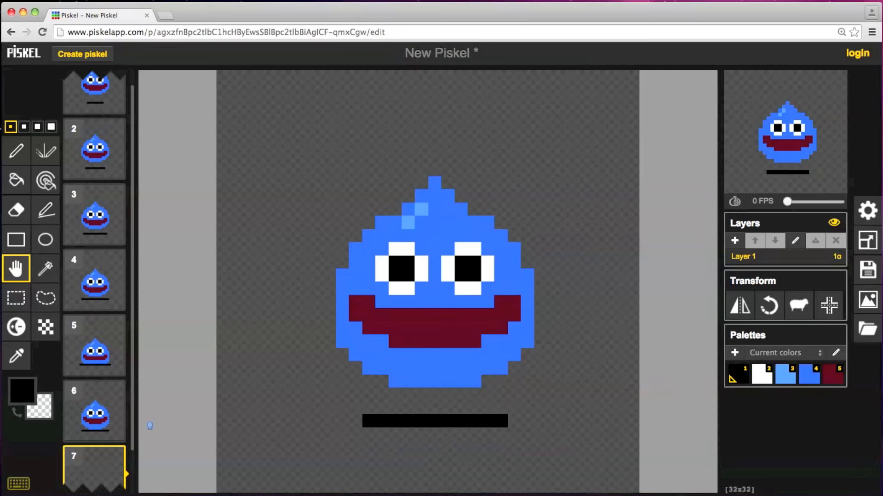
{"action": "left_click", "coordinate": [94, 411]}
{"action": "left_click", "coordinate": [98, 474]}
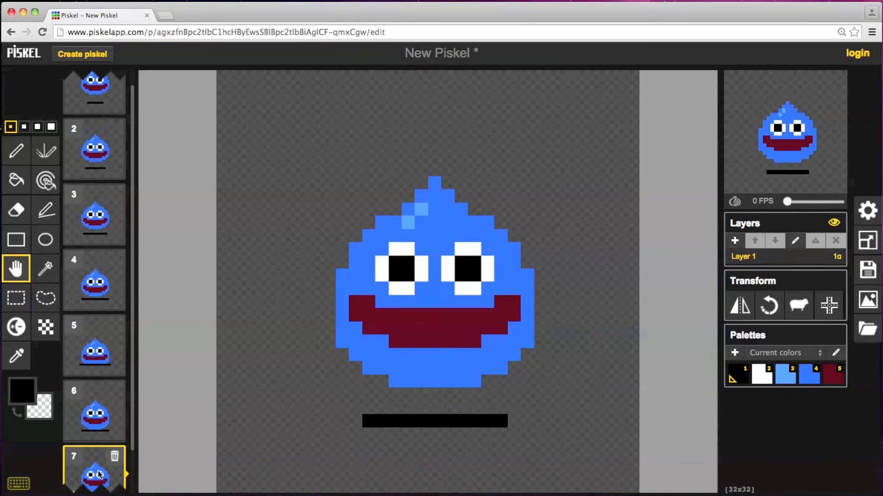
- Play the animation preview at a raised frame rate, at both enlarged and 1x size
{"action": "left_click_drag", "start_coordinate": [789, 204], "coordinate": [848, 195]}
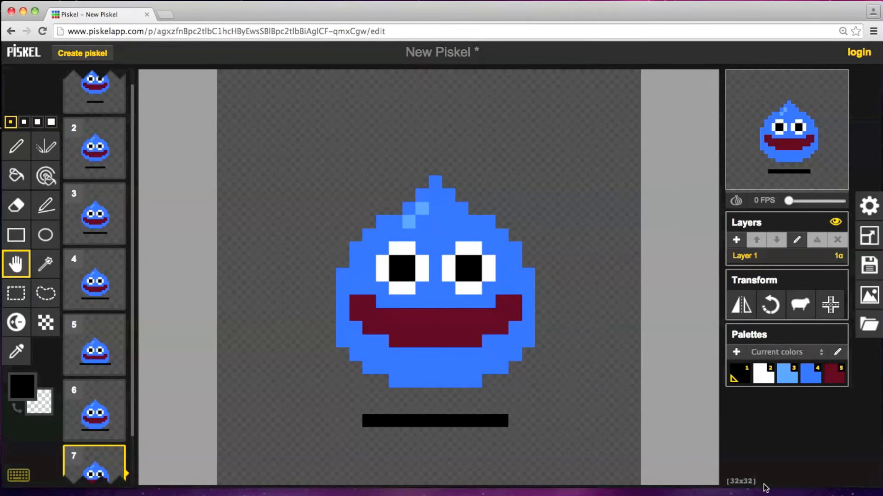
{"action": "left_click", "coordinate": [819, 84]}
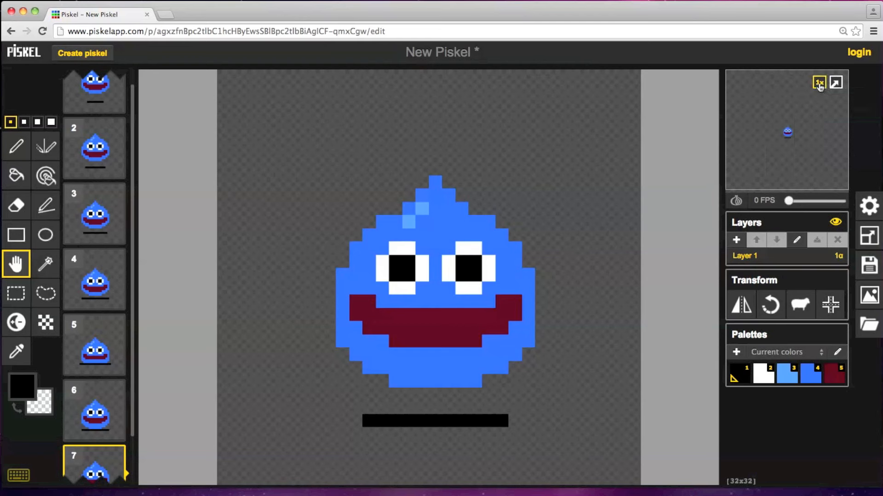
{"action": "left_click_drag", "start_coordinate": [796, 198], "coordinate": [826, 203]}
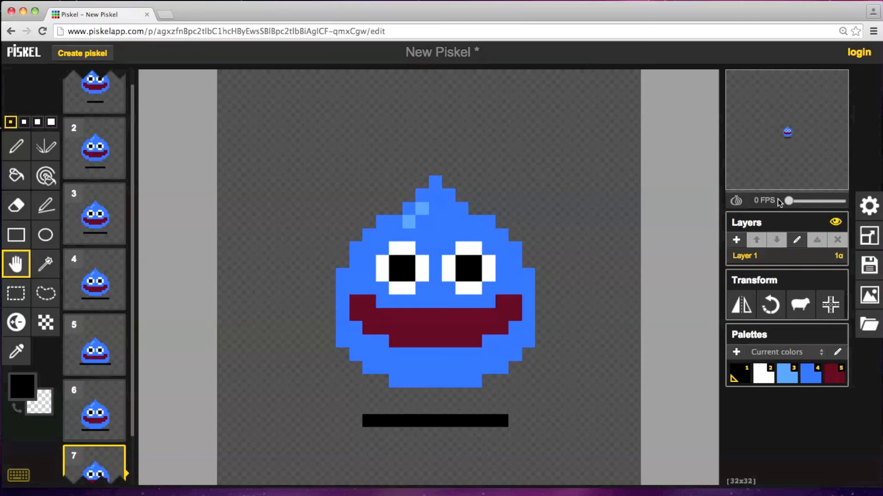
{"action": "left_click", "coordinate": [819, 83]}
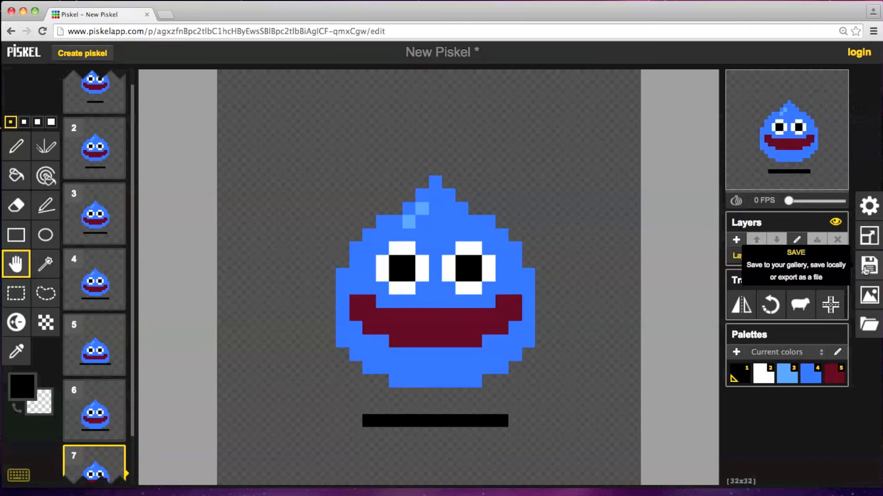
- Open the export settings for an animated GIF
{"action": "left_click", "coordinate": [869, 296]}
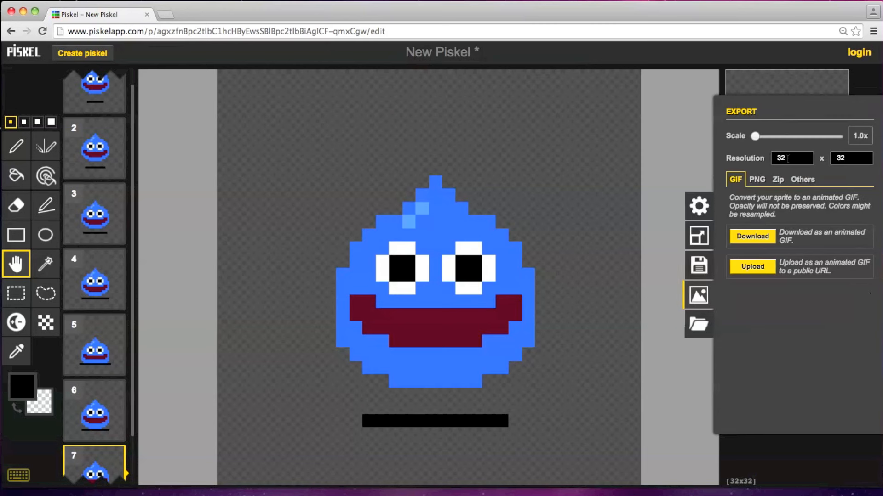